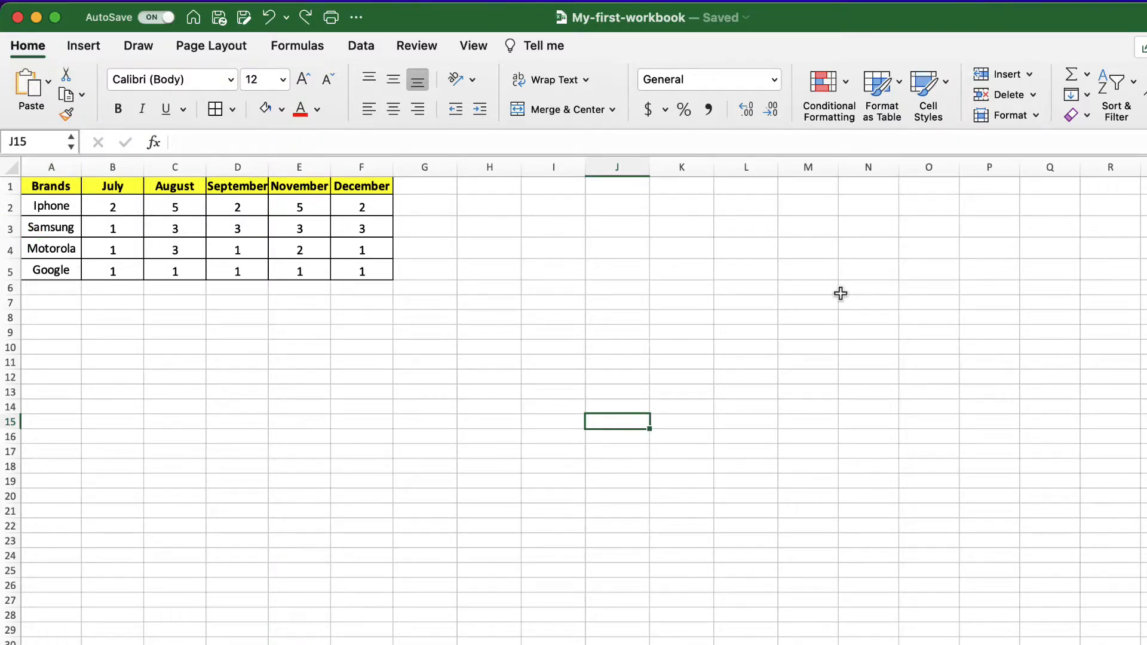
# Step: Insert an entire blank row directly above the Motorola row, and undo the insertion
pyautogui.click(10, 250)
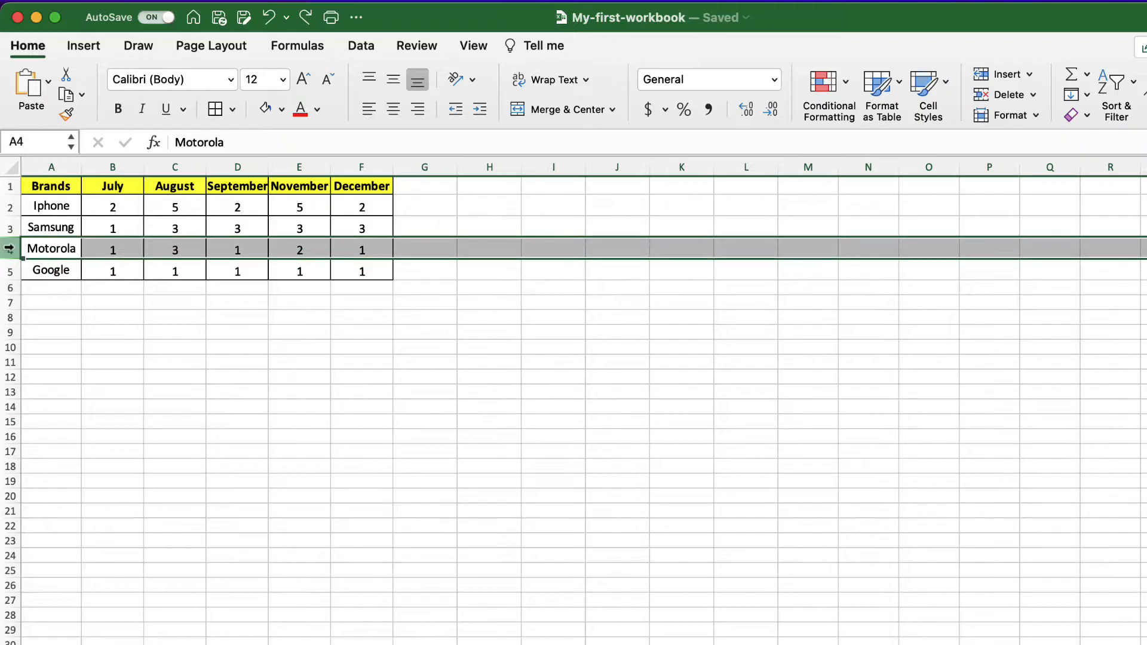
pyautogui.rightClick(9, 251)
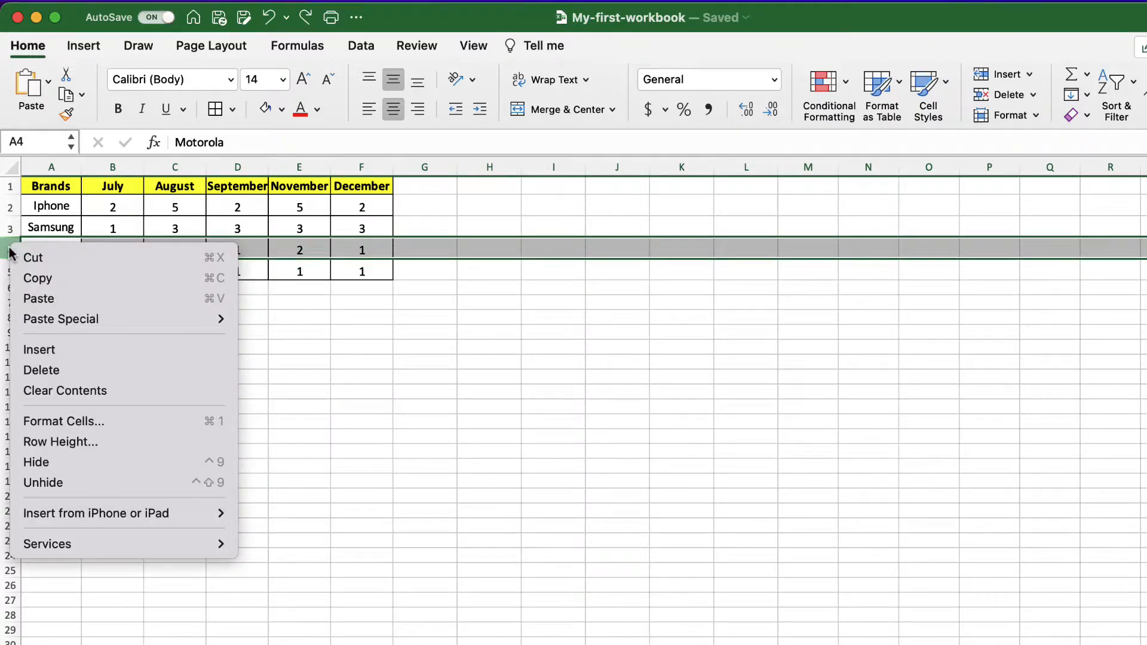
pyautogui.click(93, 353)
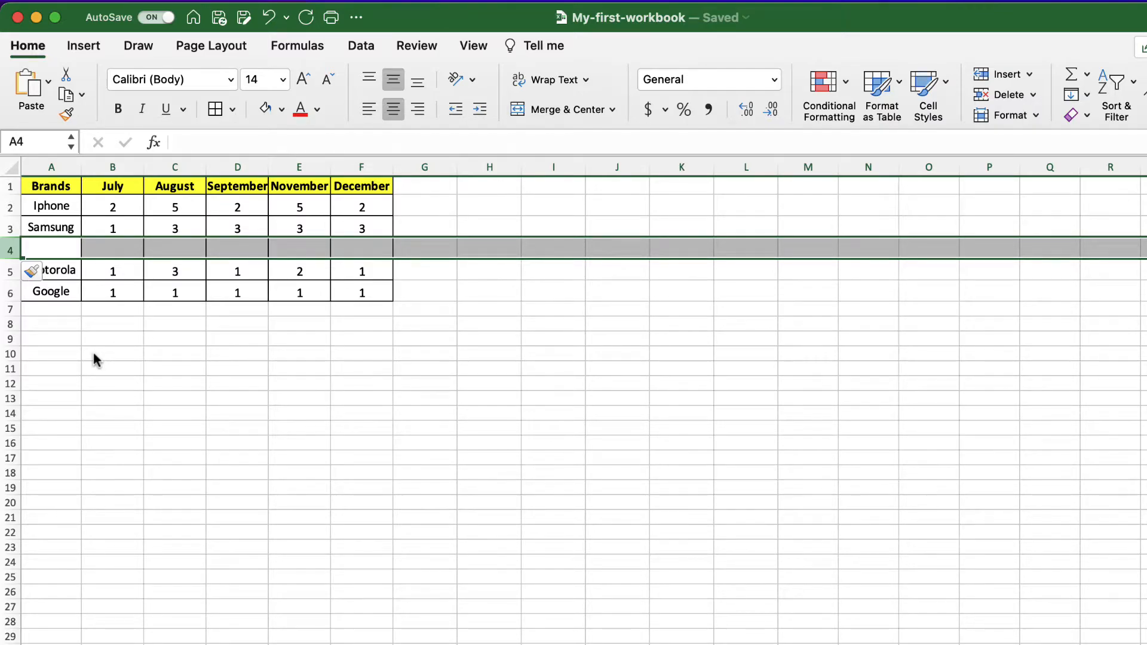
pyautogui.press('super+z')
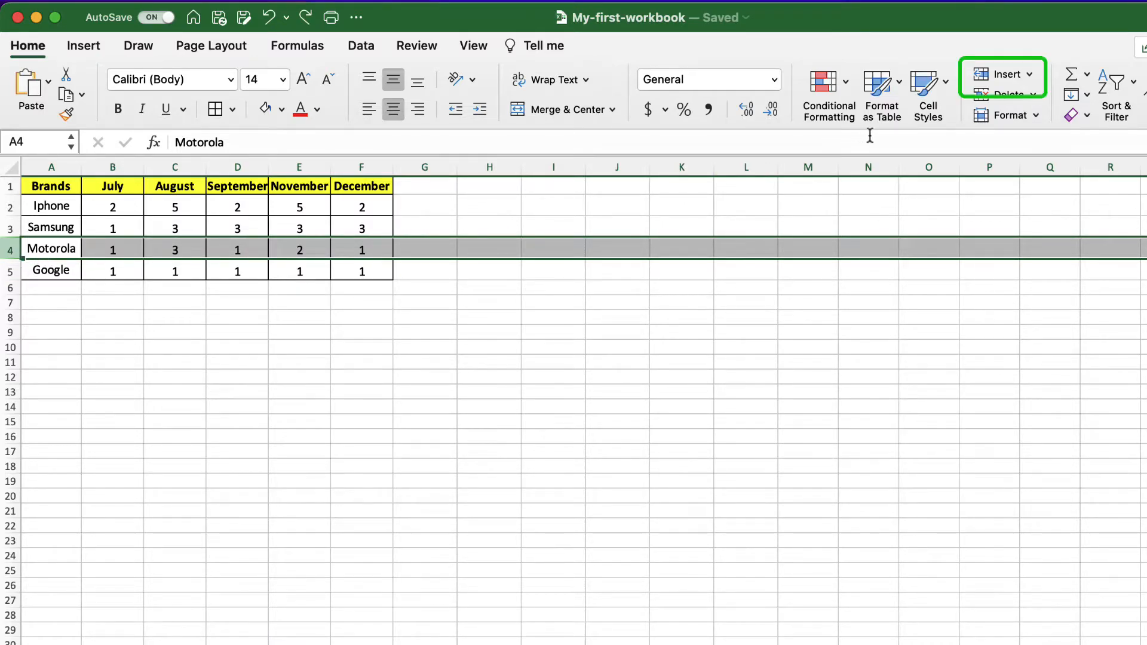
# Step: Use Insert Sheet Rows on row 4 to add a blank row between Samsung and Motorola, and undo it
pyautogui.click(1028, 74)
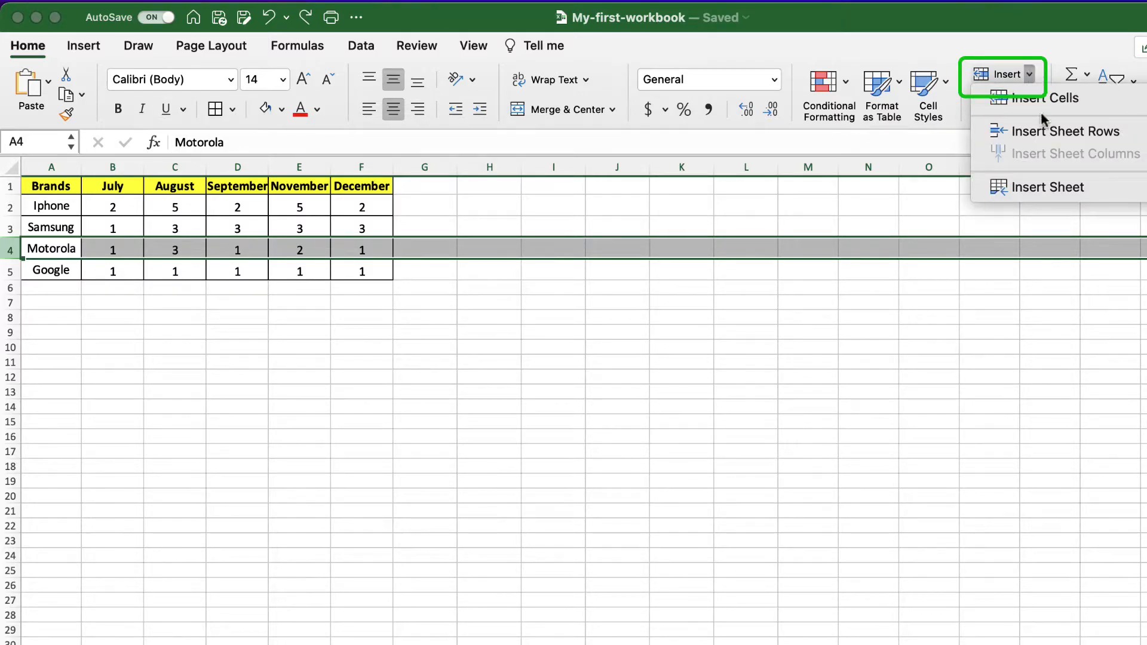
pyautogui.click(1125, 134)
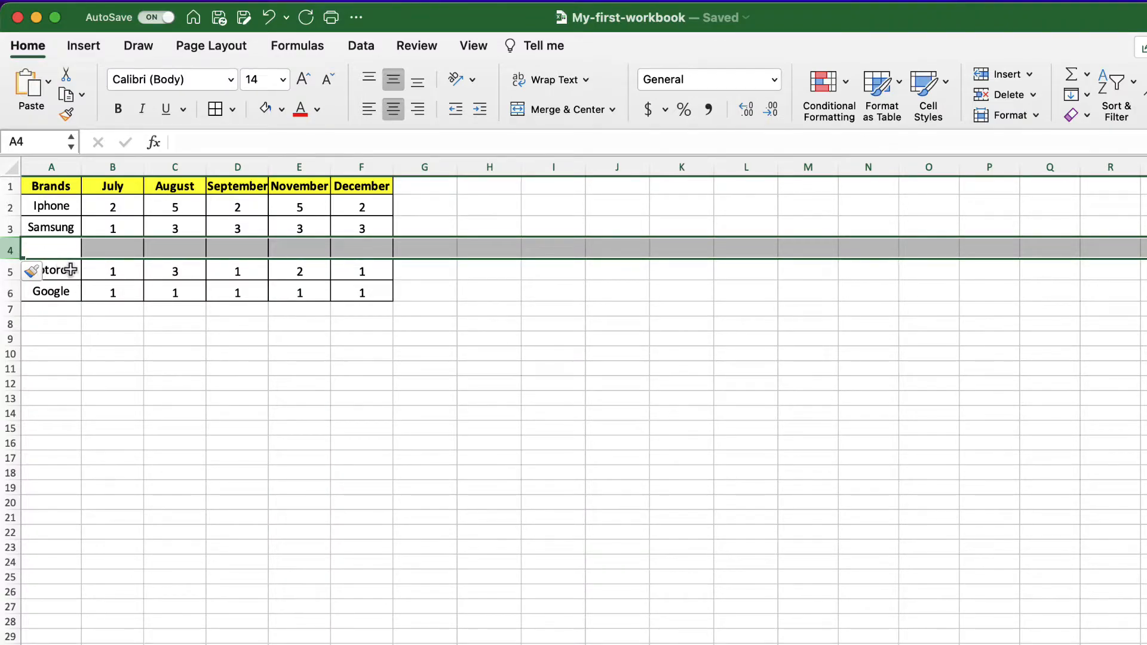
pyautogui.press('super+z')
pyautogui.click(422, 287)
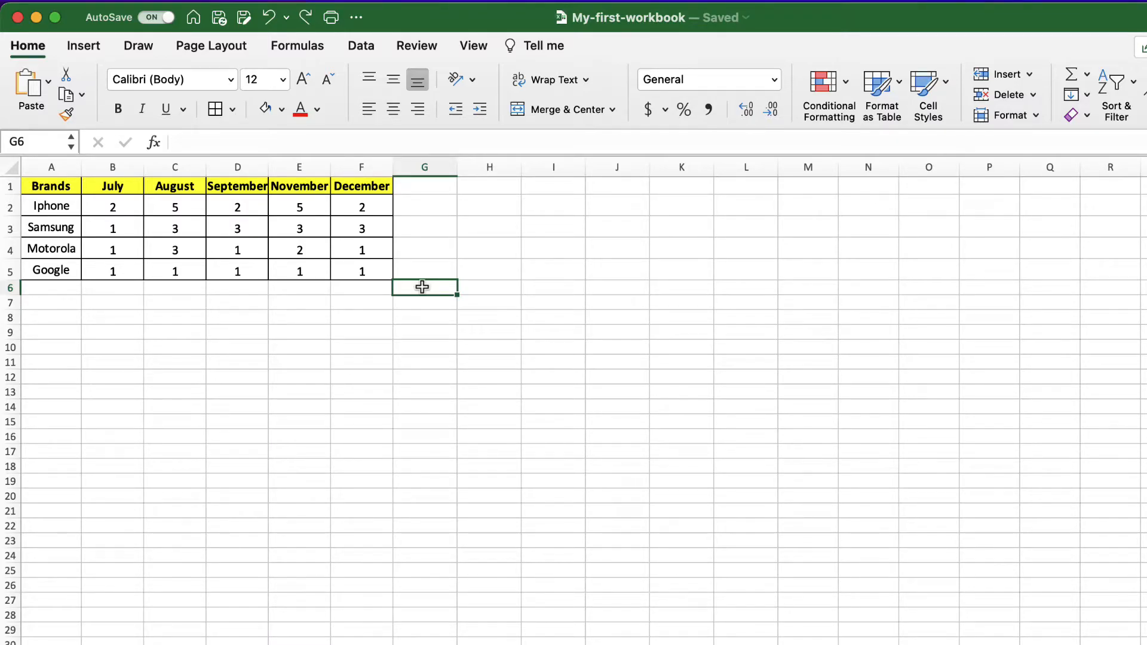
# Step: Insert blank cells at the Motorola range A4:F4 with Shift cells down, and undo the insertion
pyautogui.click(45, 250)
pyautogui.moveTo(45, 250); pyautogui.dragTo(348, 245)
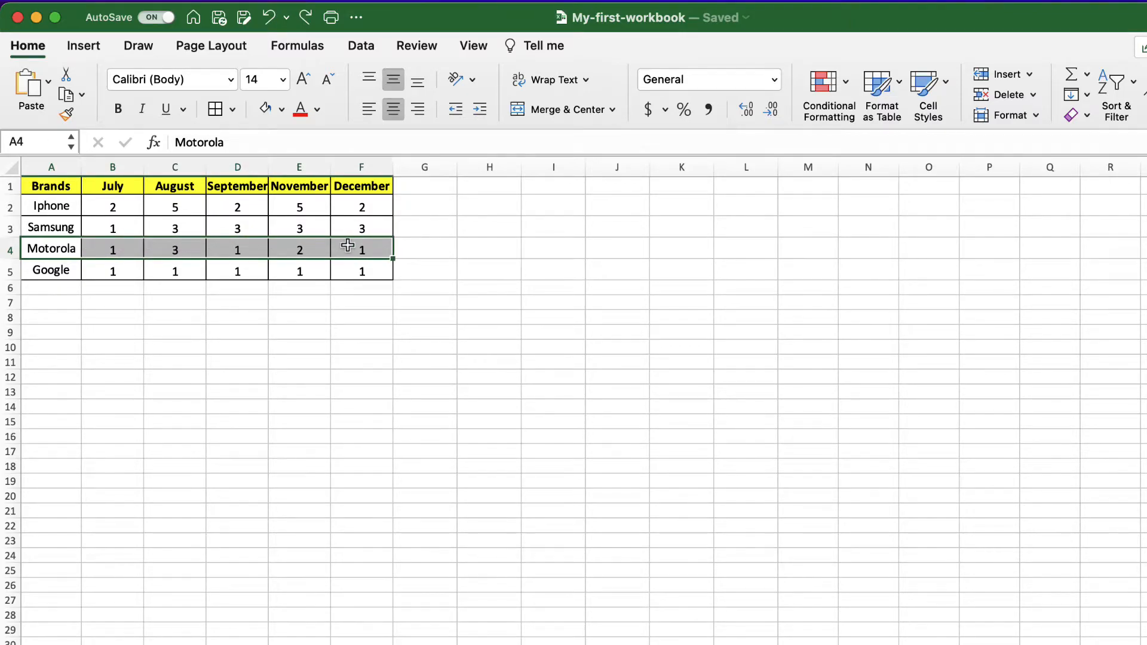
pyautogui.rightClick(349, 248)
pyautogui.click(382, 397)
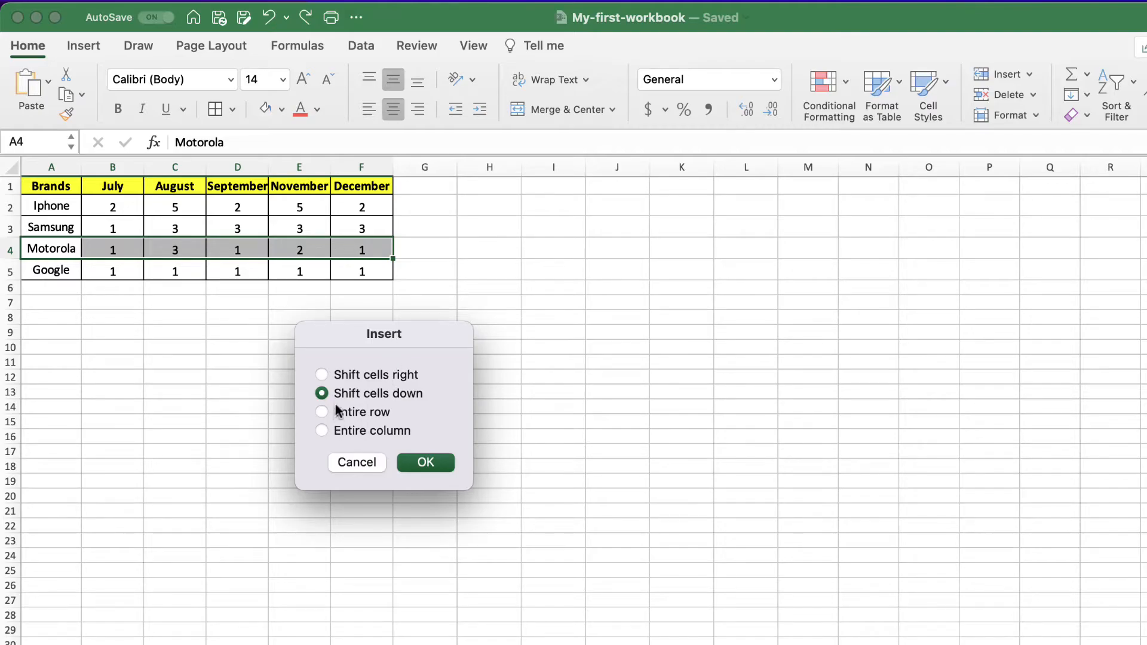
pyautogui.click(426, 463)
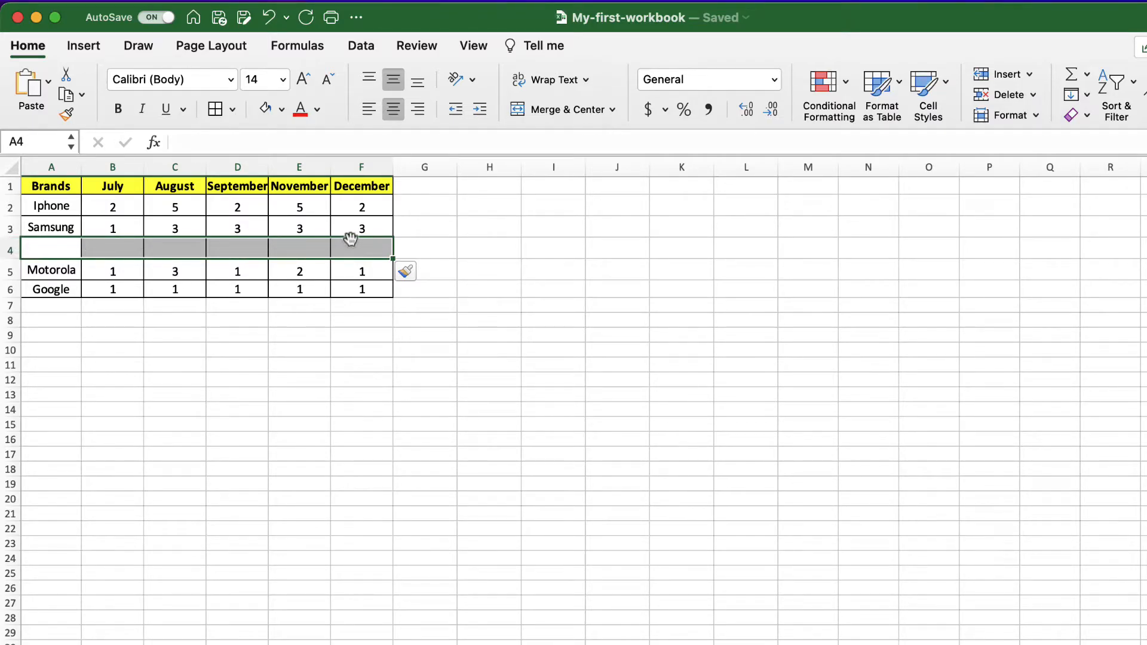
pyautogui.click(425, 249)
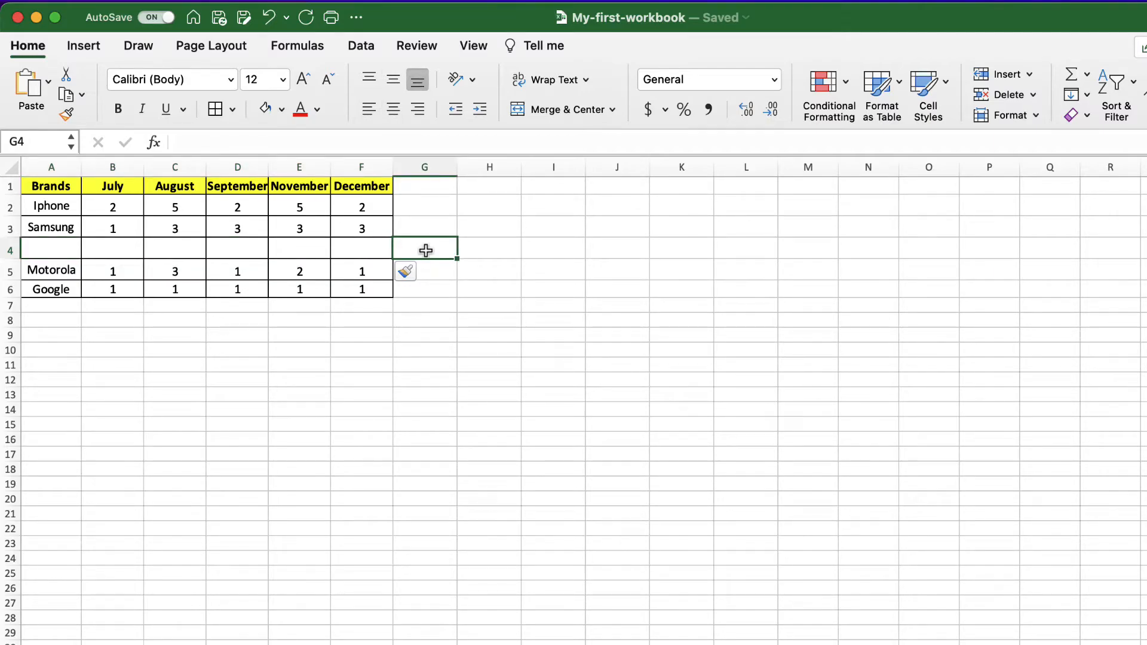
pyautogui.click(268, 18)
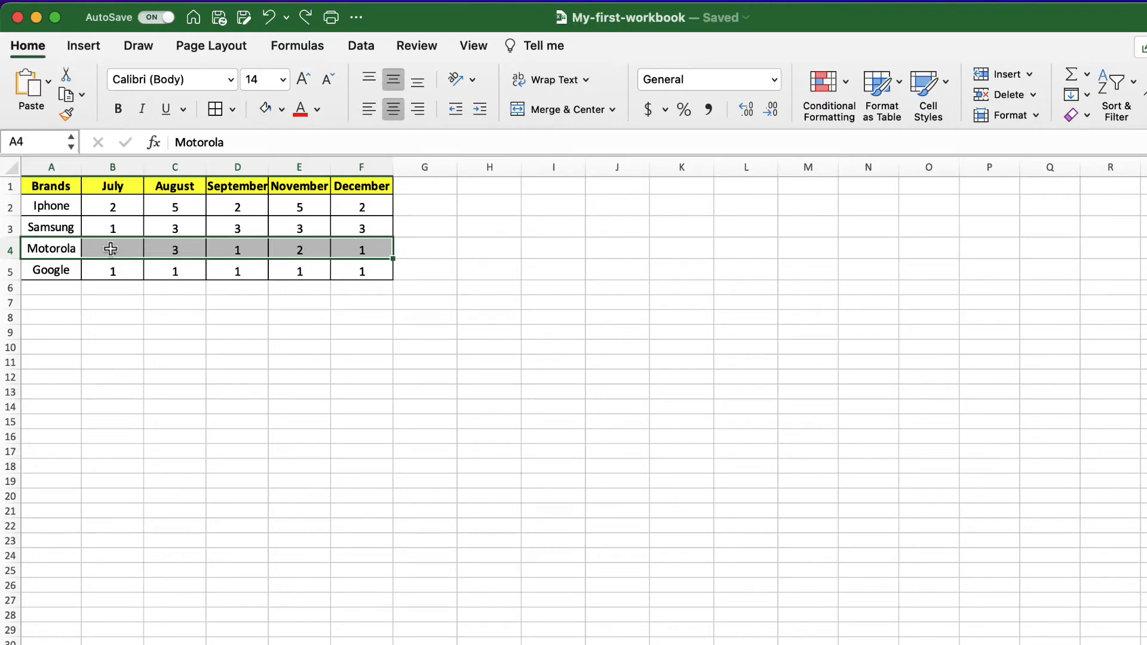
# Step: Insert blank cells at only the Motorola values B4:F4, shifting the existing cells down, and undo it
pyautogui.moveTo(106, 248); pyautogui.dragTo(353, 249)
pyautogui.rightClick(354, 249)
pyautogui.click(391, 397)
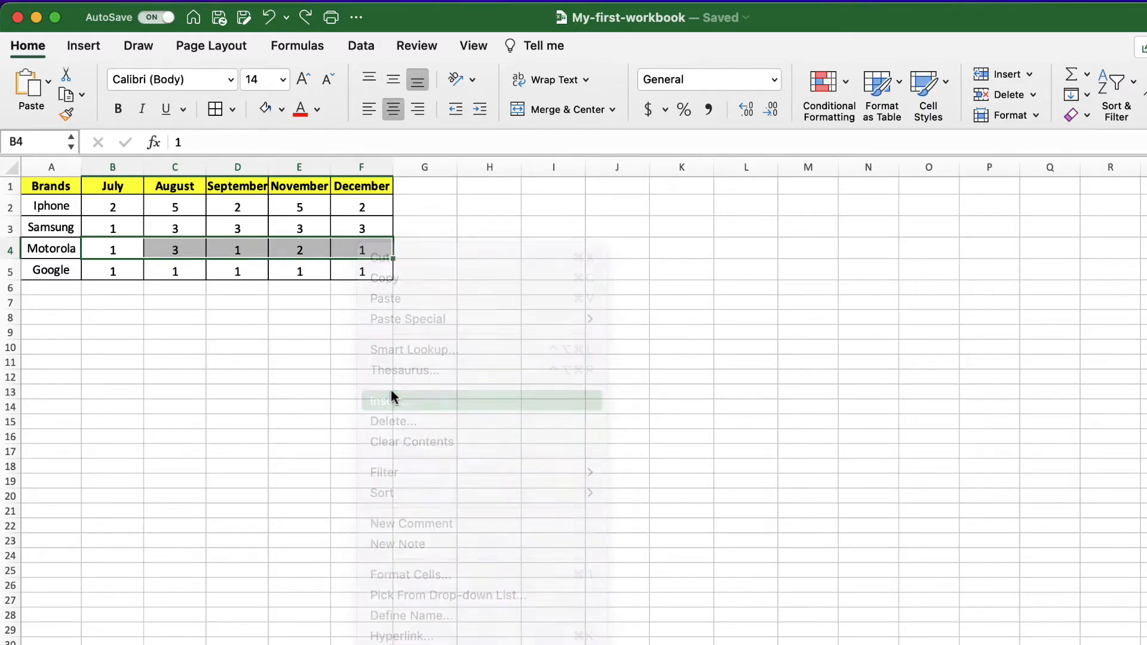
pyautogui.click(430, 450)
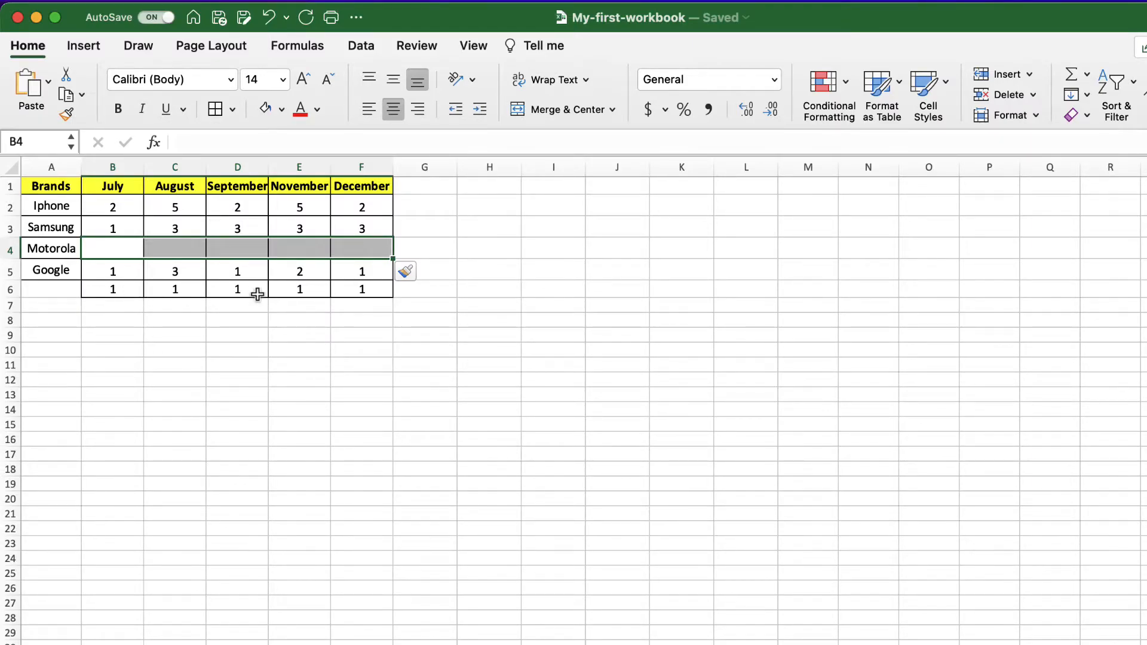
pyautogui.click(267, 18)
# Step: Insert blank cells at A4:F4 with Shift cells right, and undo the insertion
pyautogui.moveTo(59, 251); pyautogui.dragTo(359, 247)
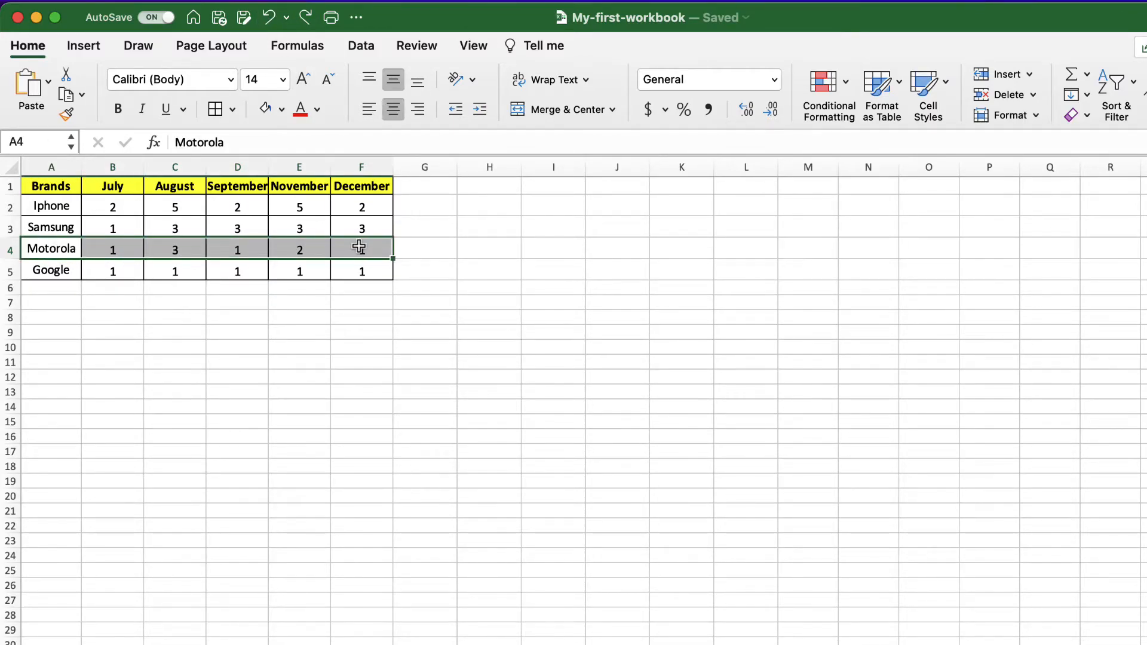
pyautogui.rightClick(359, 246)
pyautogui.click(396, 400)
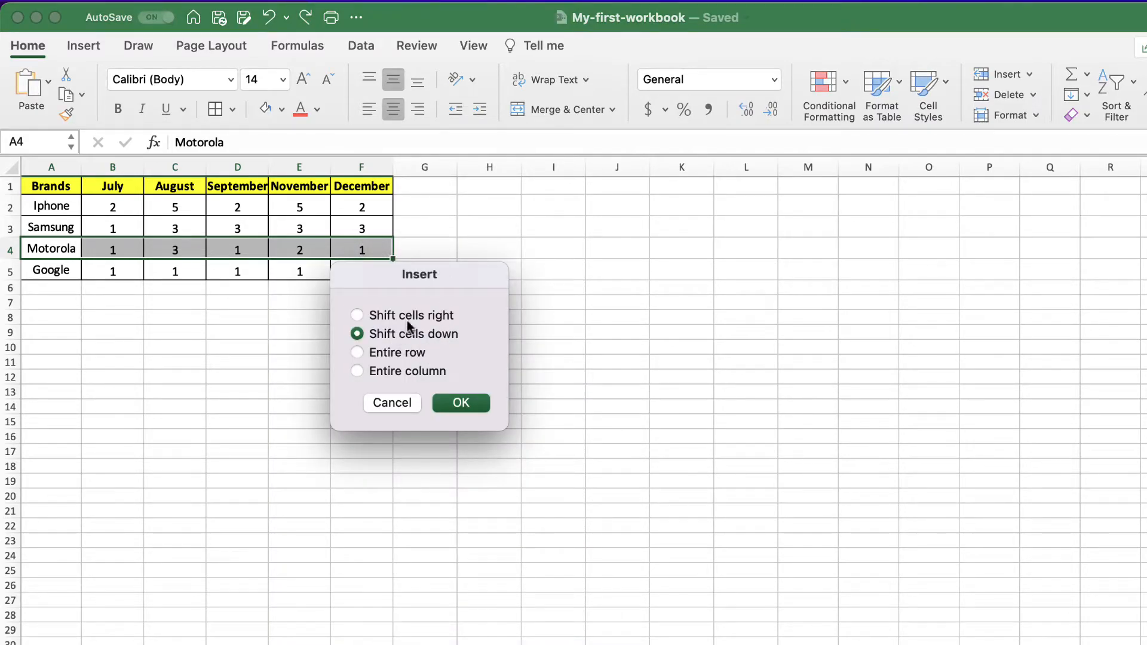
pyautogui.click(409, 316)
pyautogui.click(464, 406)
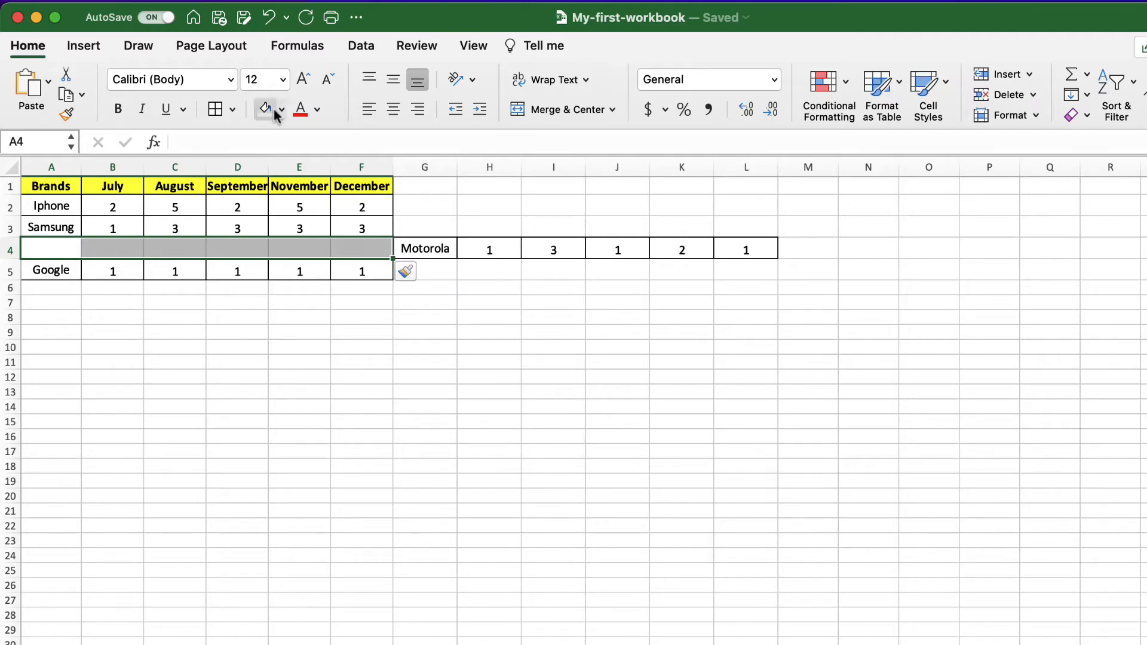
pyautogui.click(270, 18)
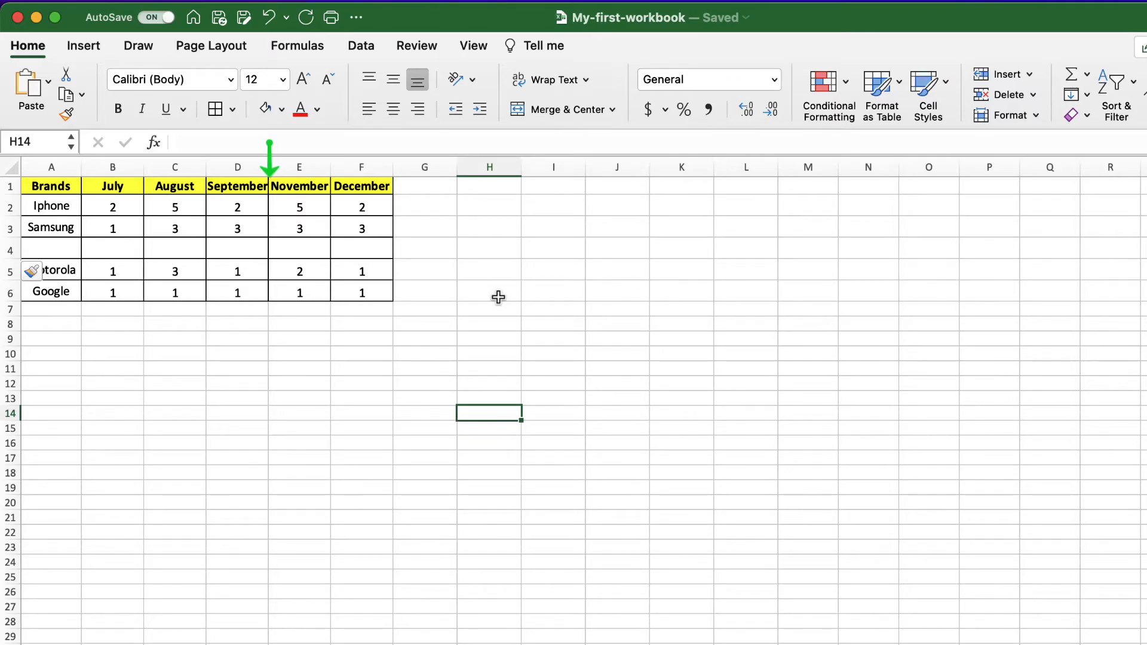
# Step: Insert an entire blank column directly before the November column, and undo the insertion
pyautogui.click(285, 167)
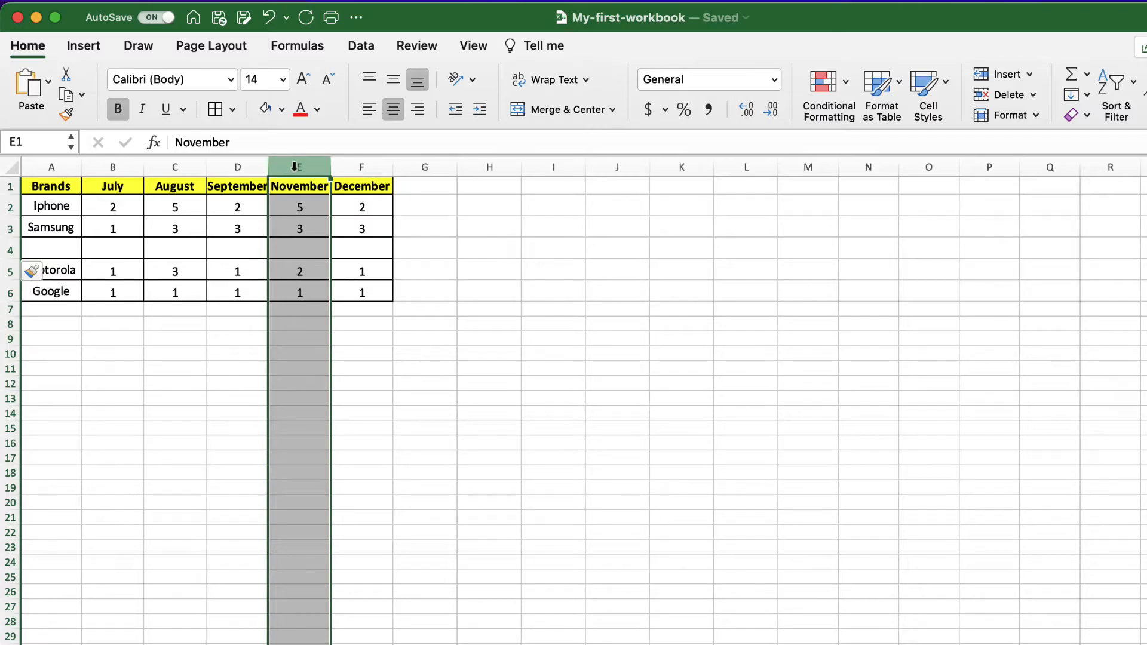
pyautogui.rightClick(294, 169)
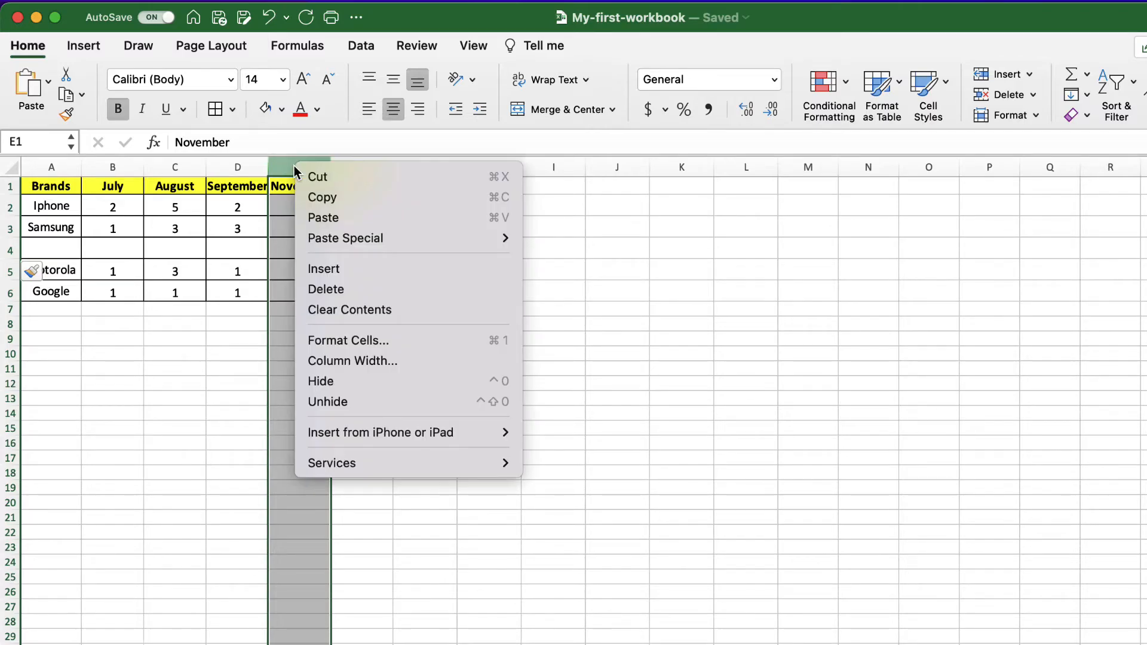
pyautogui.click(356, 270)
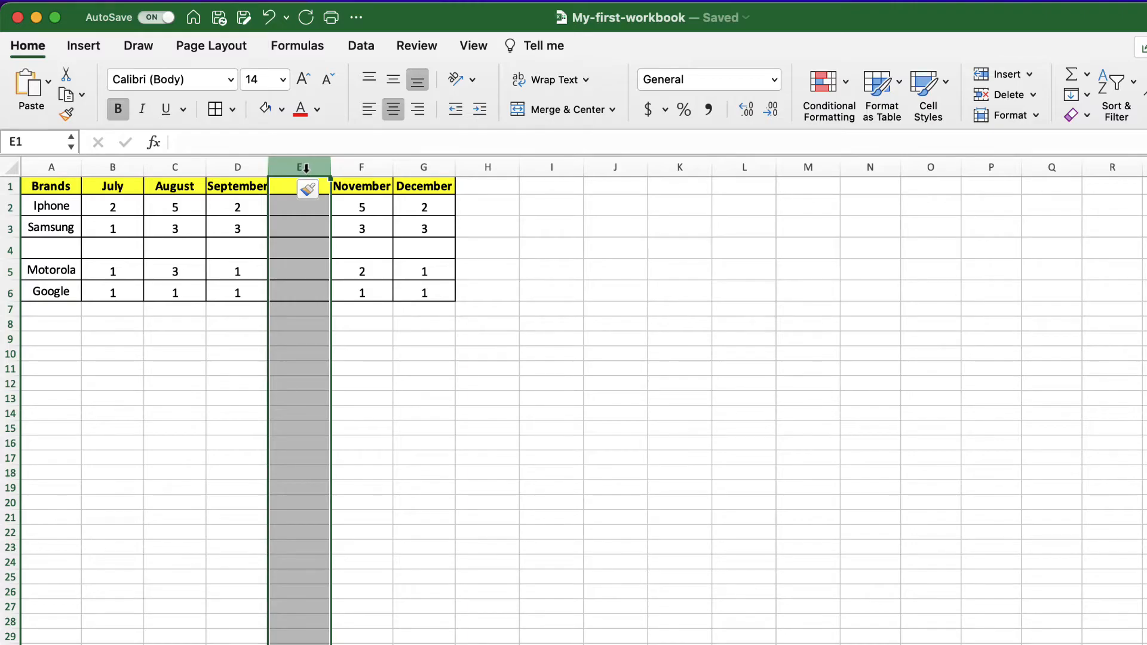
pyautogui.click(270, 17)
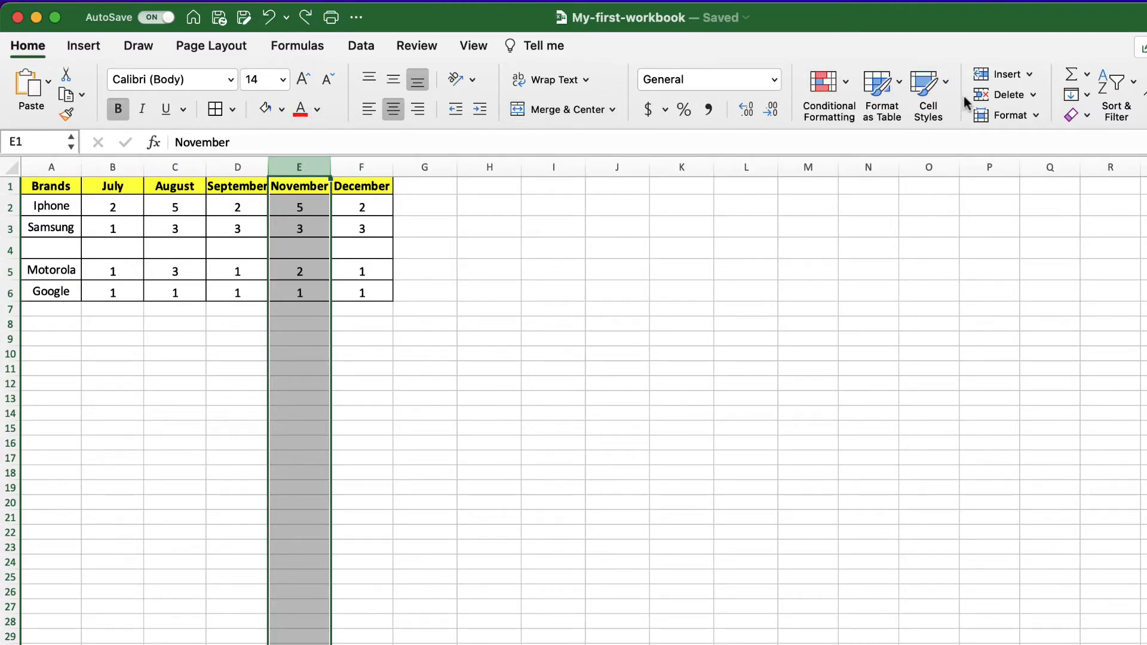
# Step: Use Insert Sheet Columns on column E to add a blank column between September and November, and undo it
pyautogui.click(1030, 75)
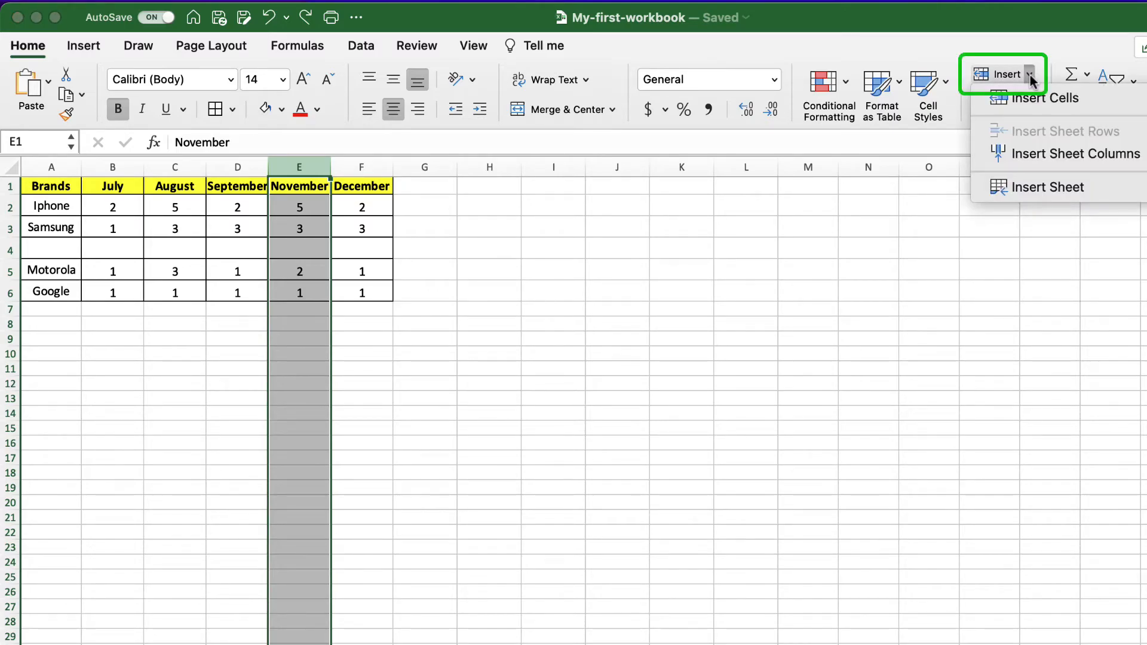
pyautogui.click(1078, 160)
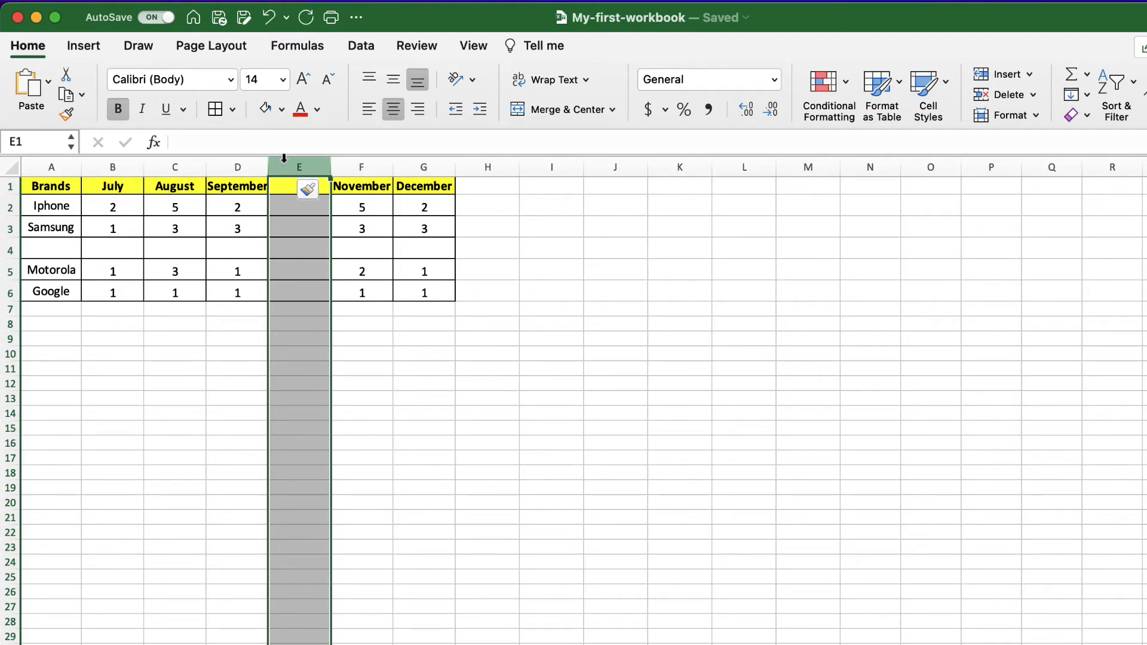
pyautogui.click(269, 17)
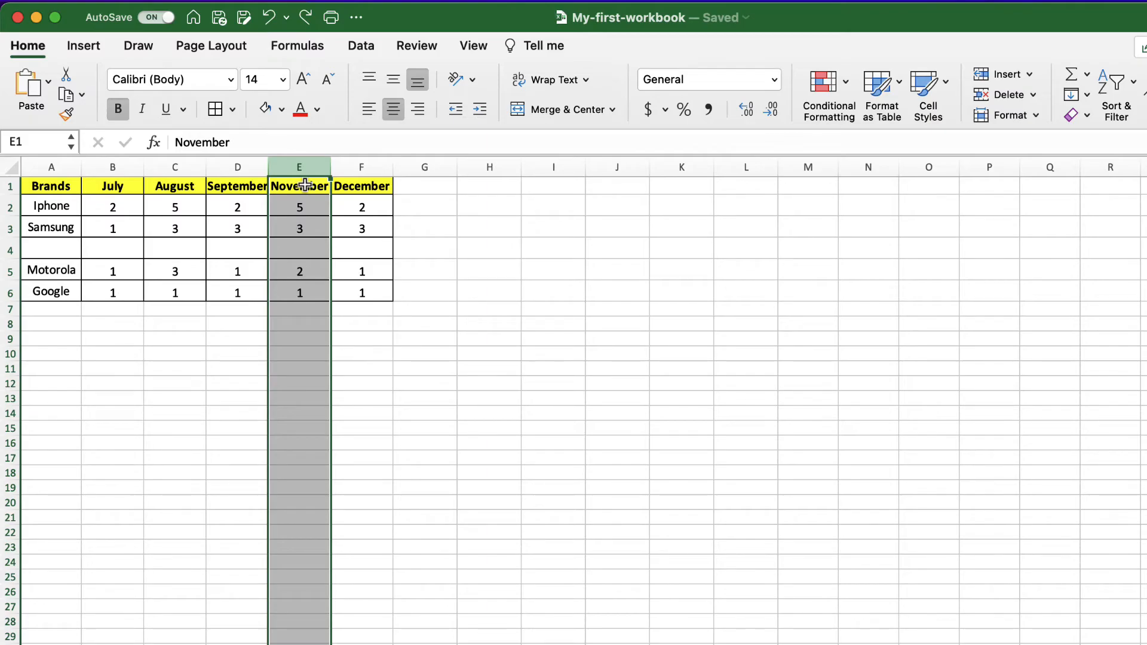
# Step: Insert blank cells at the November range E1:E6 with Shift cells right to open a table column after September
pyautogui.moveTo(305, 185); pyautogui.dragTo(302, 295)
pyautogui.rightClick(298, 190)
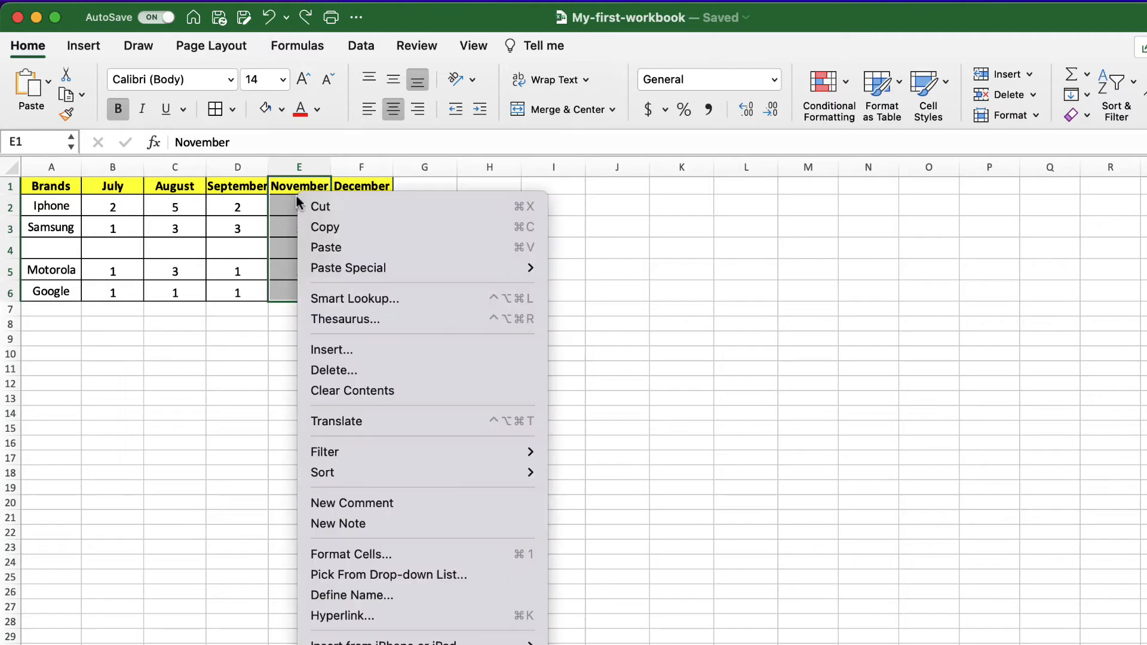
pyautogui.click(356, 349)
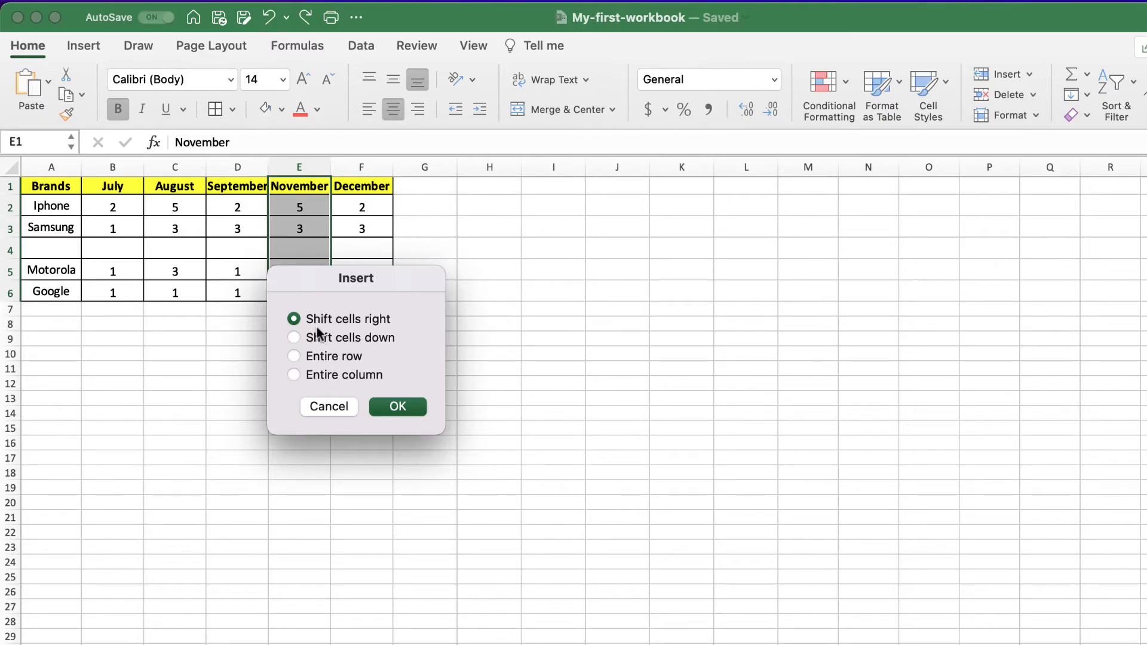
pyautogui.click(403, 408)
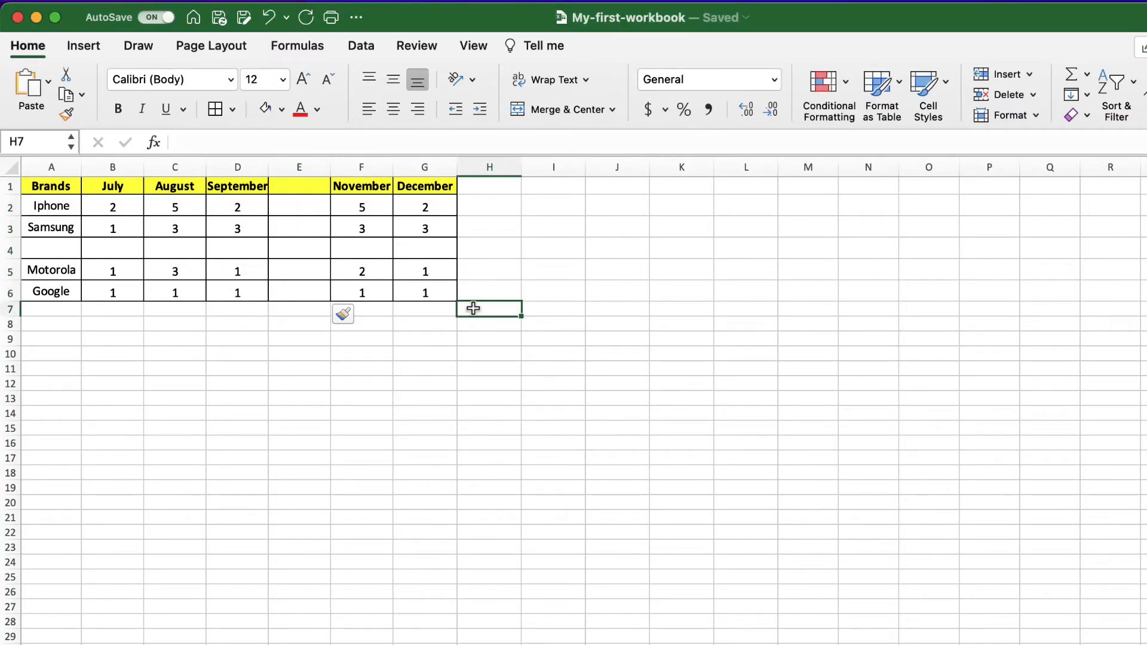
pyautogui.click(301, 243)
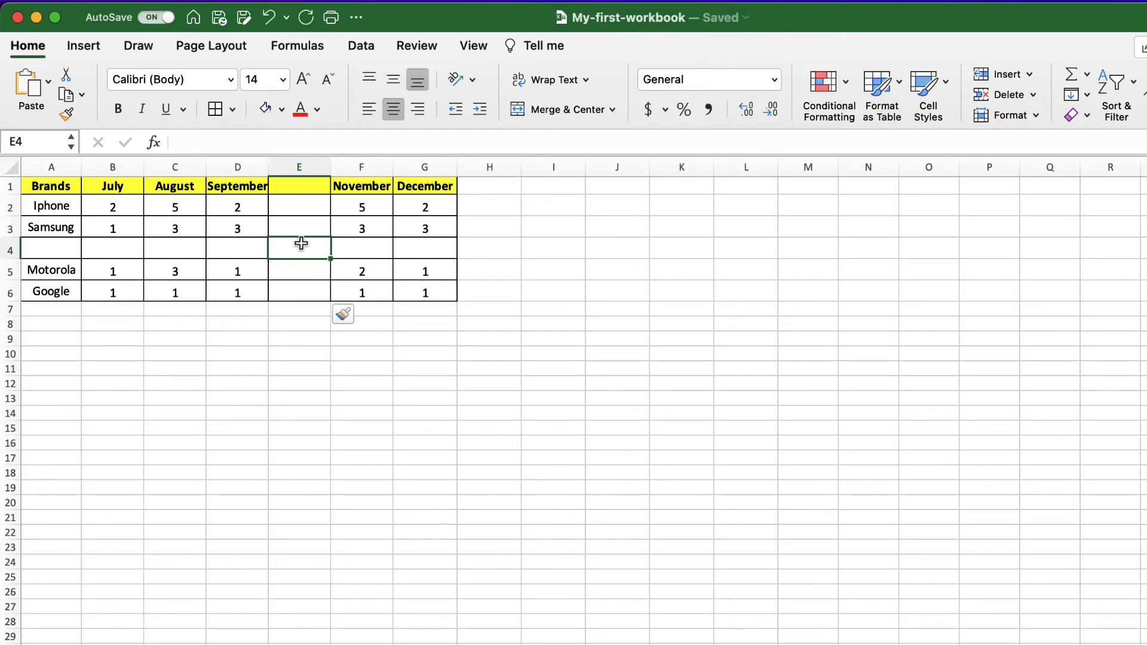
pyautogui.click(411, 320)
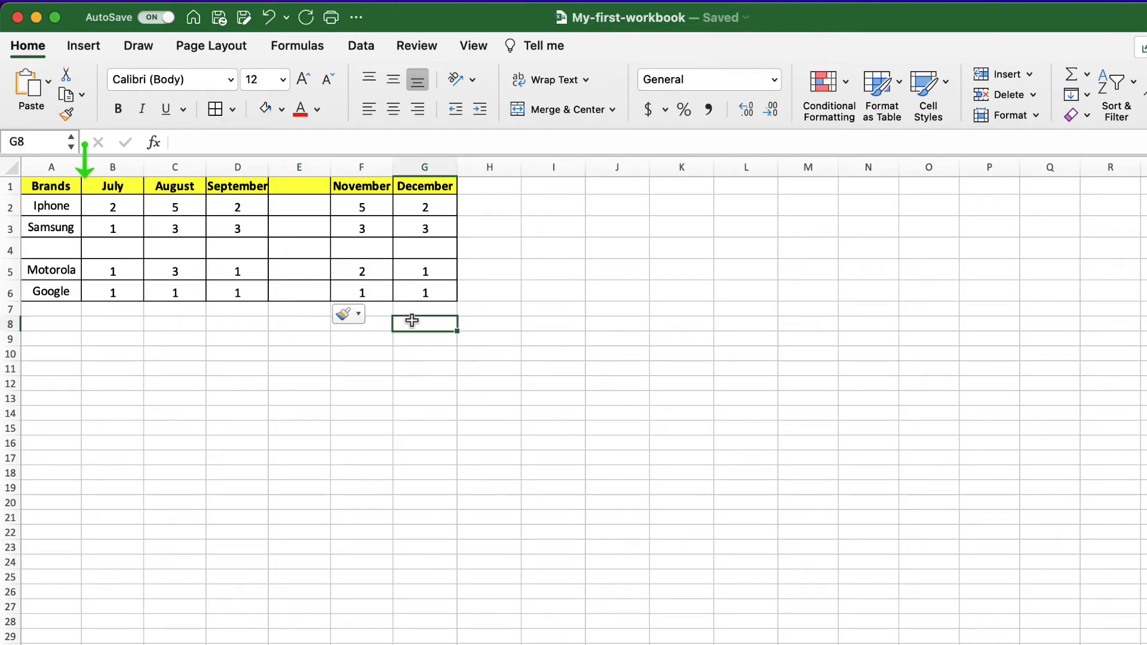
# Step: Insert six blank columns before July by selecting columns B through G
pyautogui.click(117, 168)
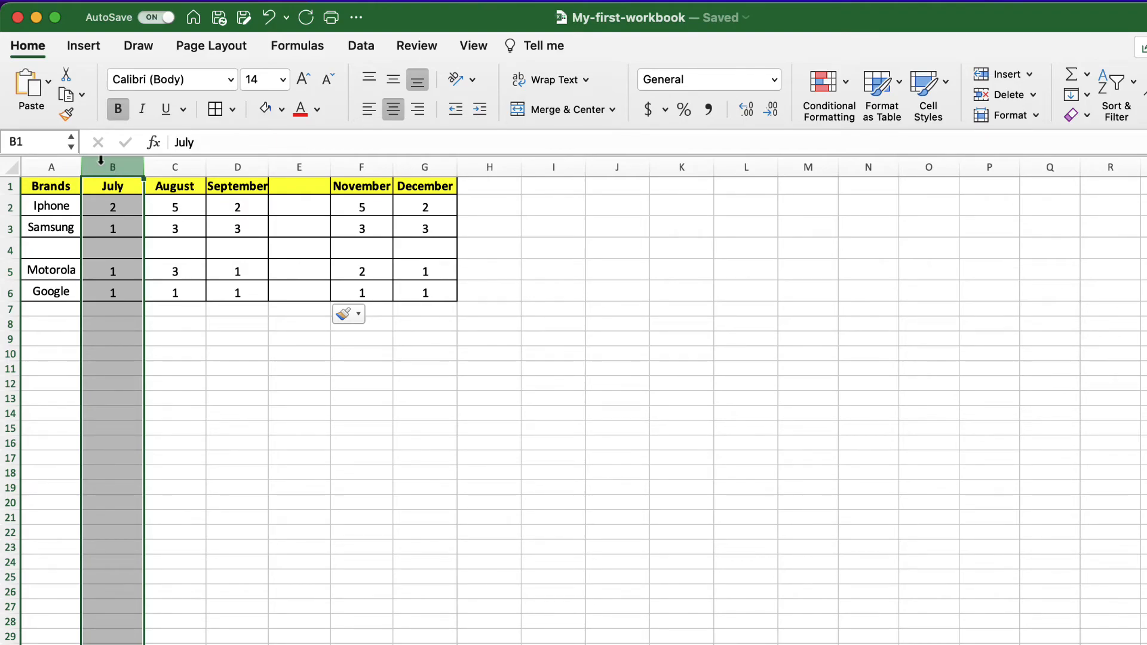
pyautogui.moveTo(107, 160); pyautogui.dragTo(424, 170)
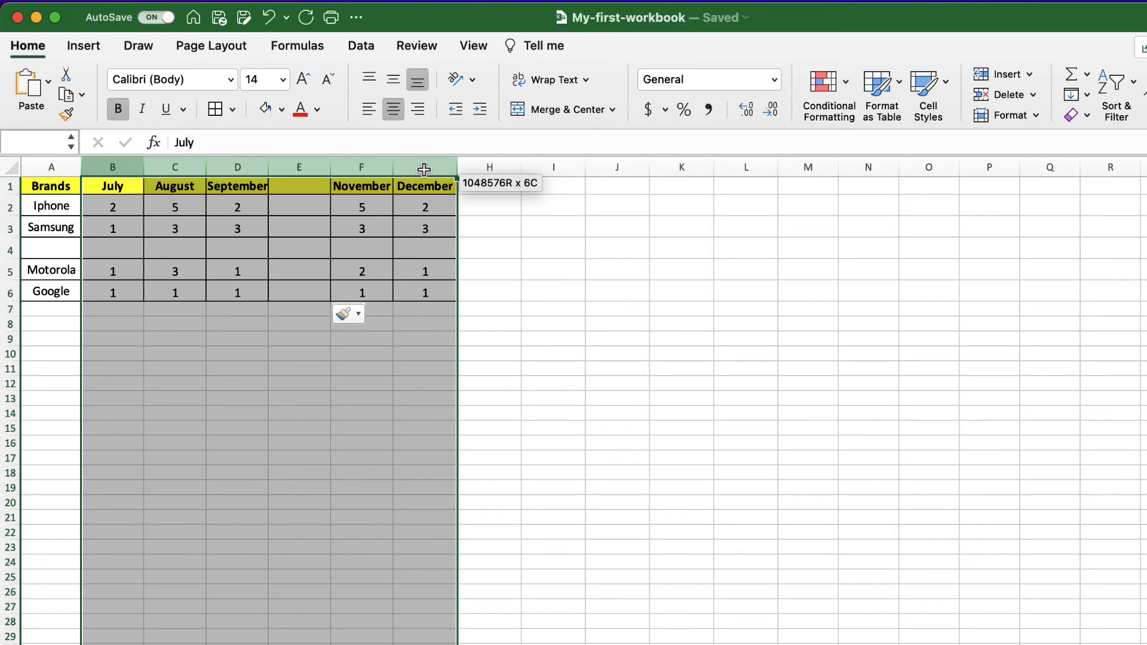
pyautogui.moveTo(424, 169); pyautogui.dragTo(424, 169)
pyautogui.rightClick(424, 168)
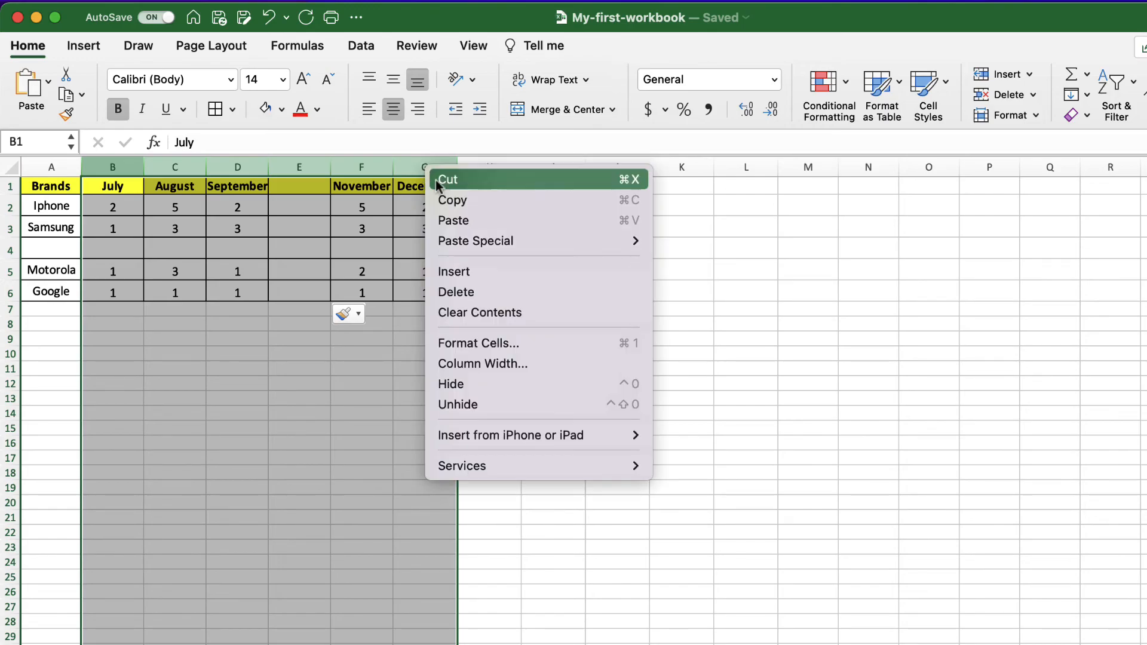
pyautogui.click(484, 274)
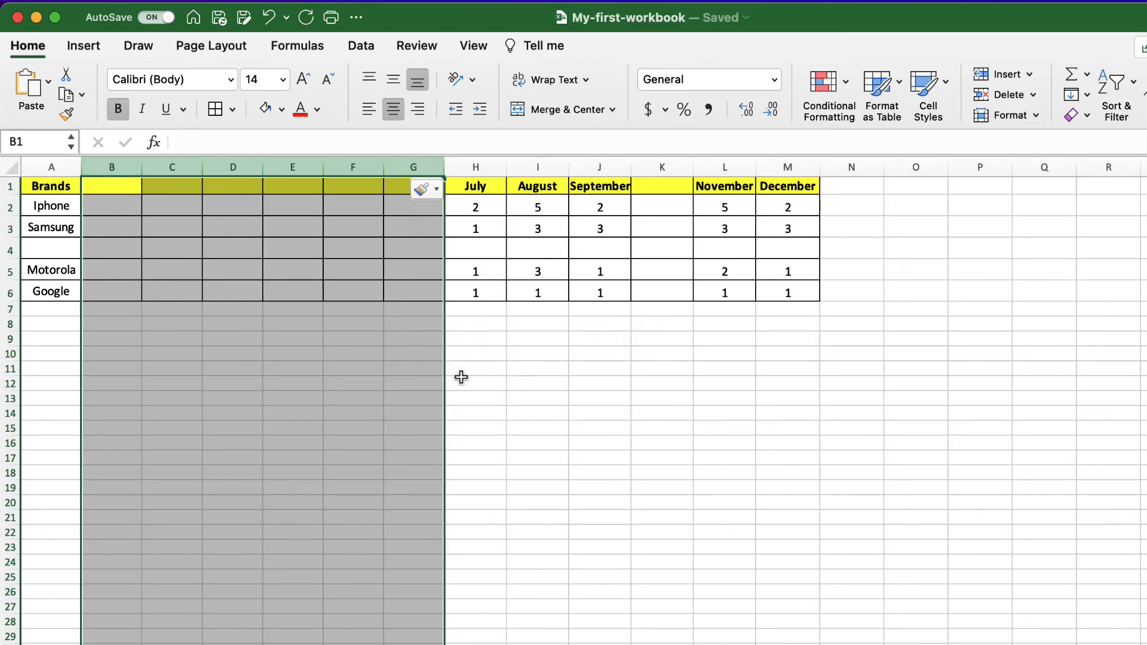